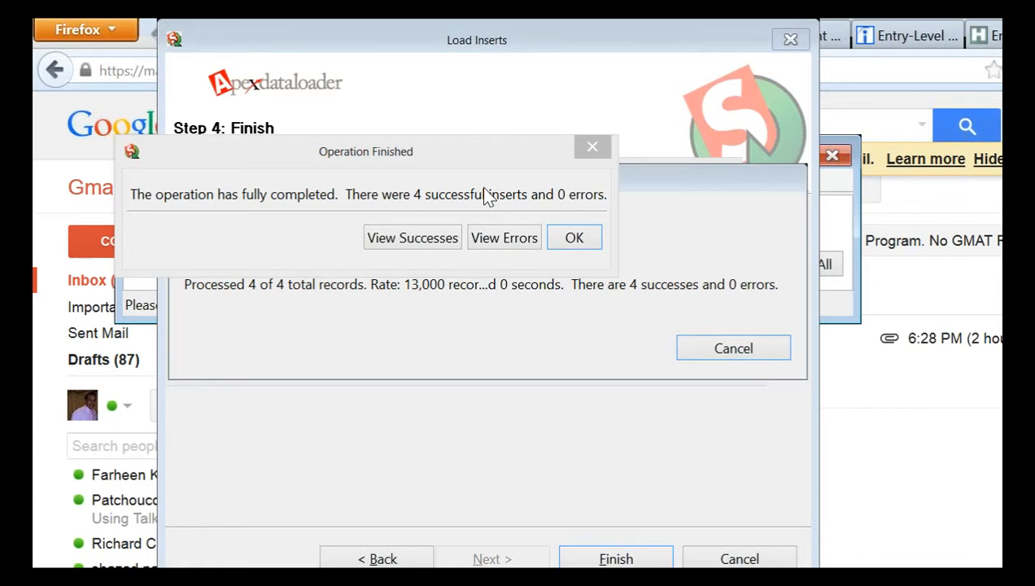
# Dismiss the finished insert operation and set up an export of the Account object to extract.csv
pyautogui.click(574, 238)
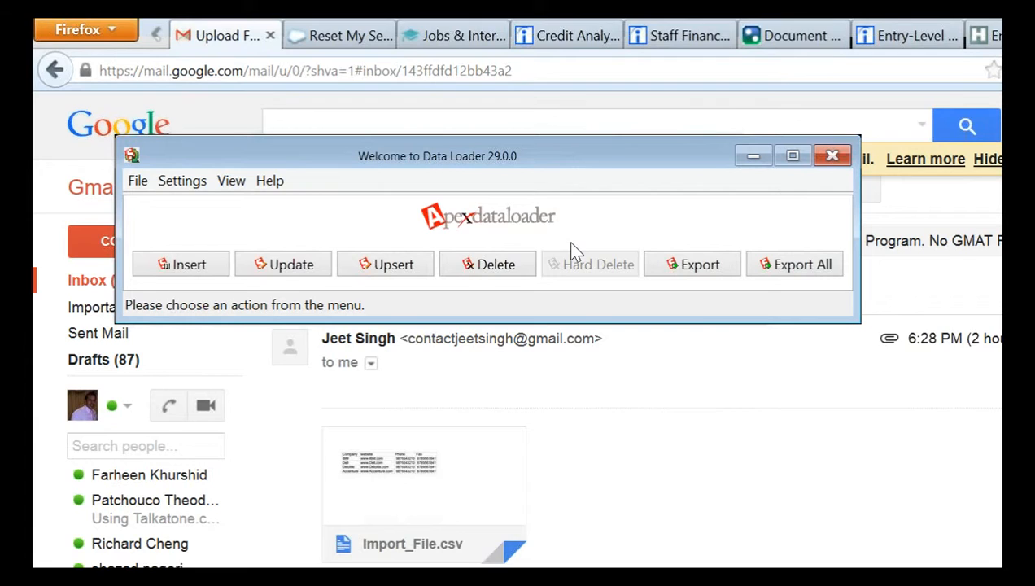
pyautogui.click(686, 273)
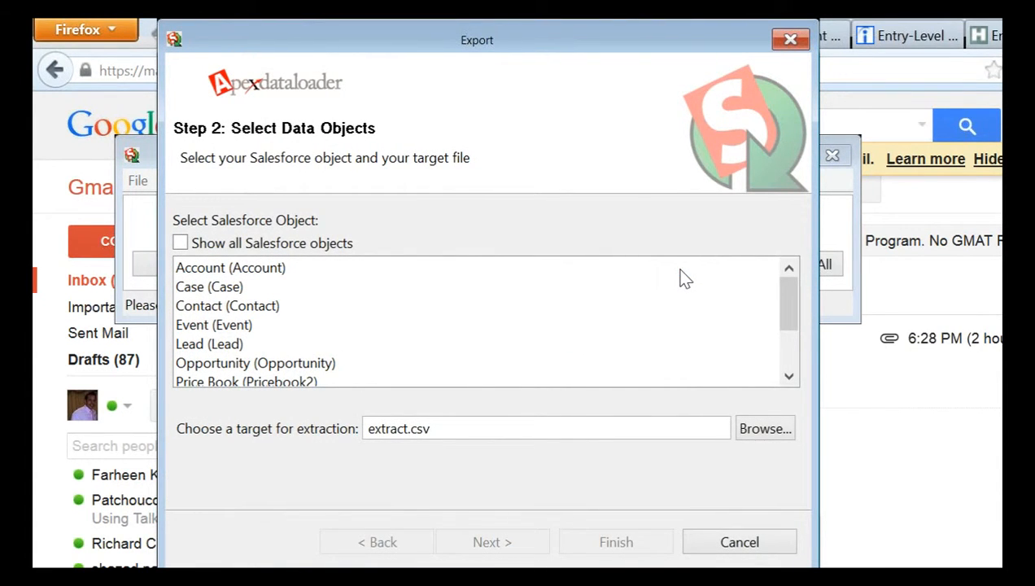
pyautogui.click(301, 269)
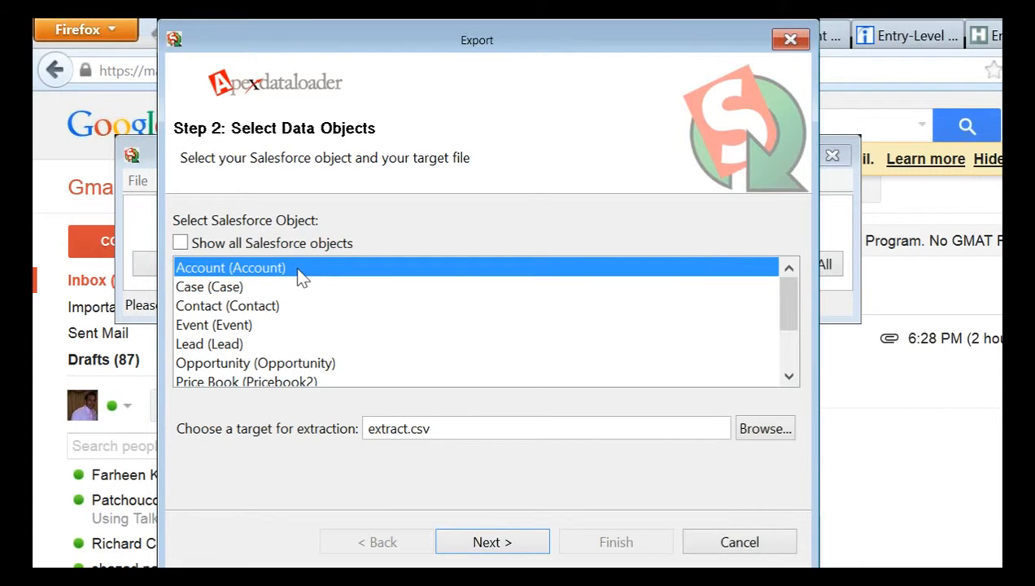
pyautogui.click(488, 547)
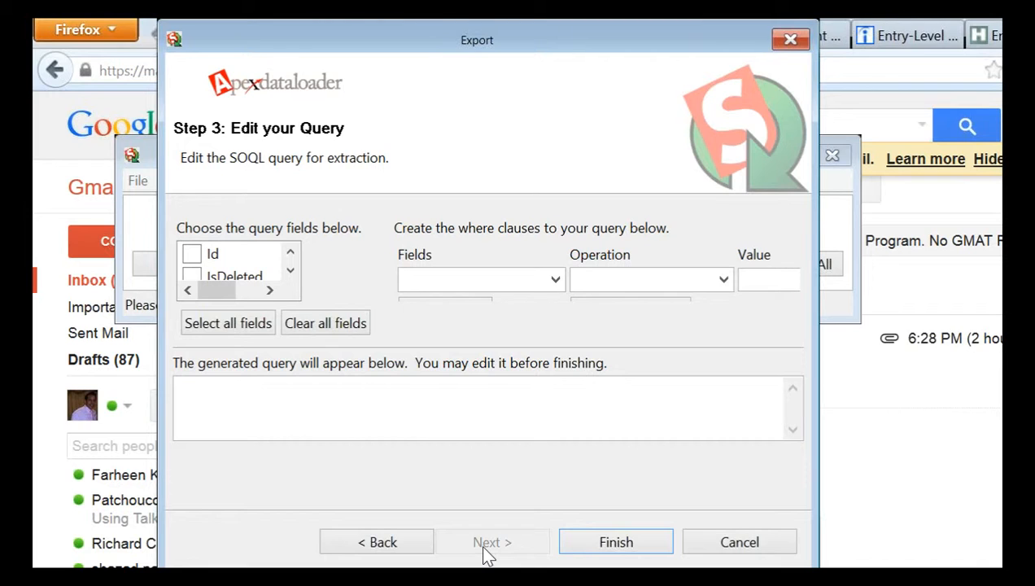
# Include the Name field in the Account export query
pyautogui.click(555, 280)
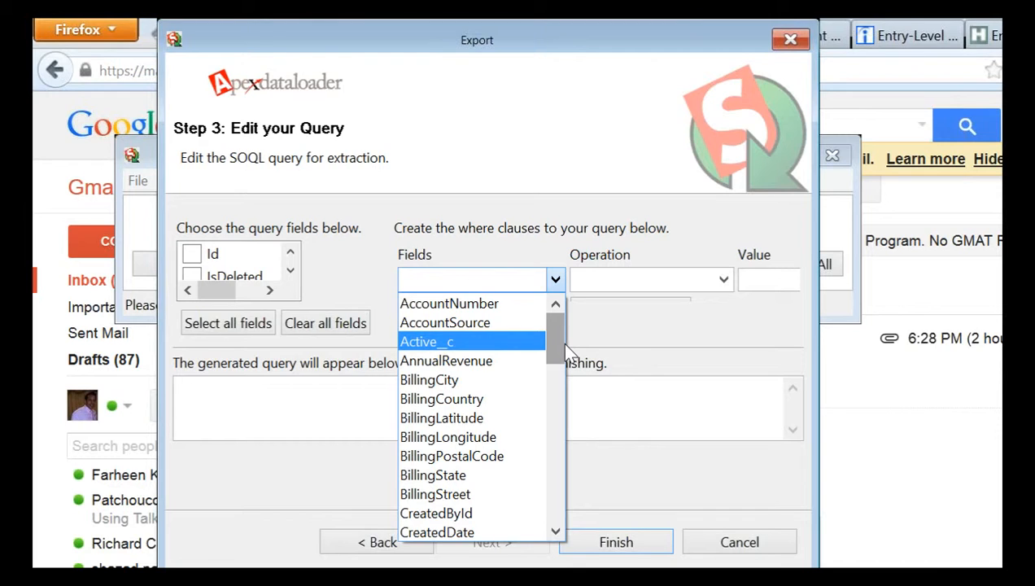
pyautogui.click(287, 273)
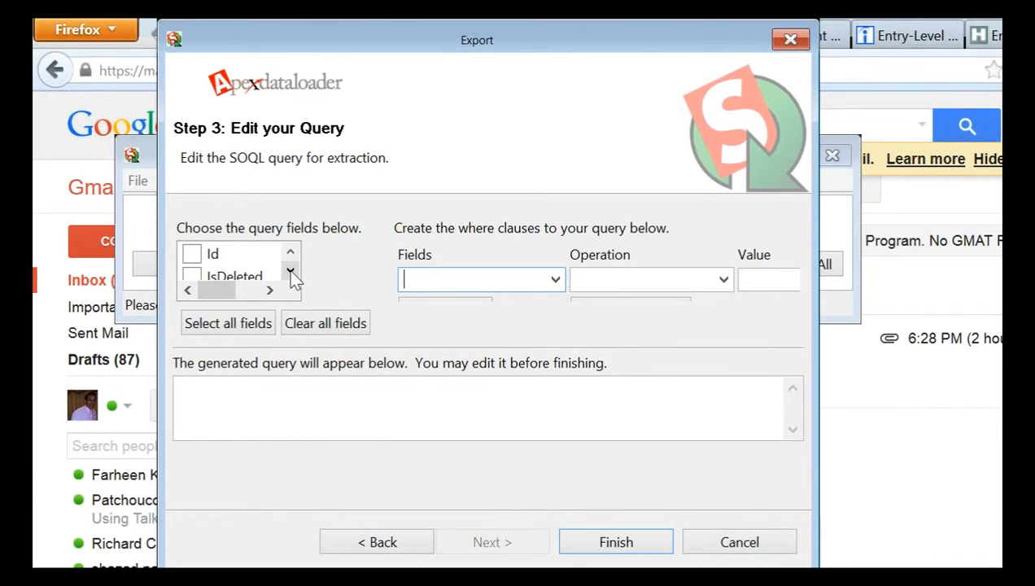
pyautogui.click(290, 272)
pyautogui.click(290, 271)
pyautogui.click(290, 271)
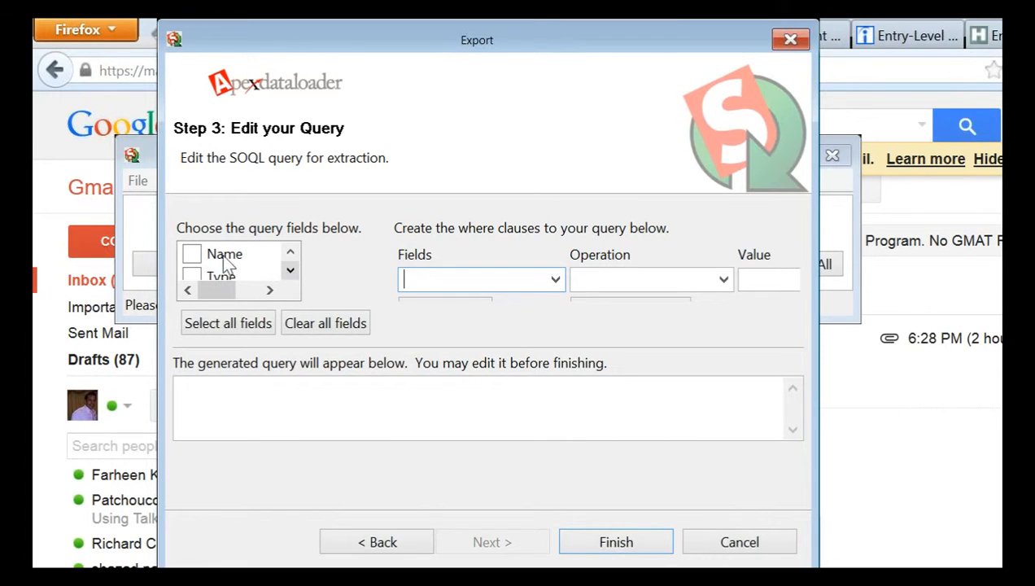
pyautogui.click(188, 257)
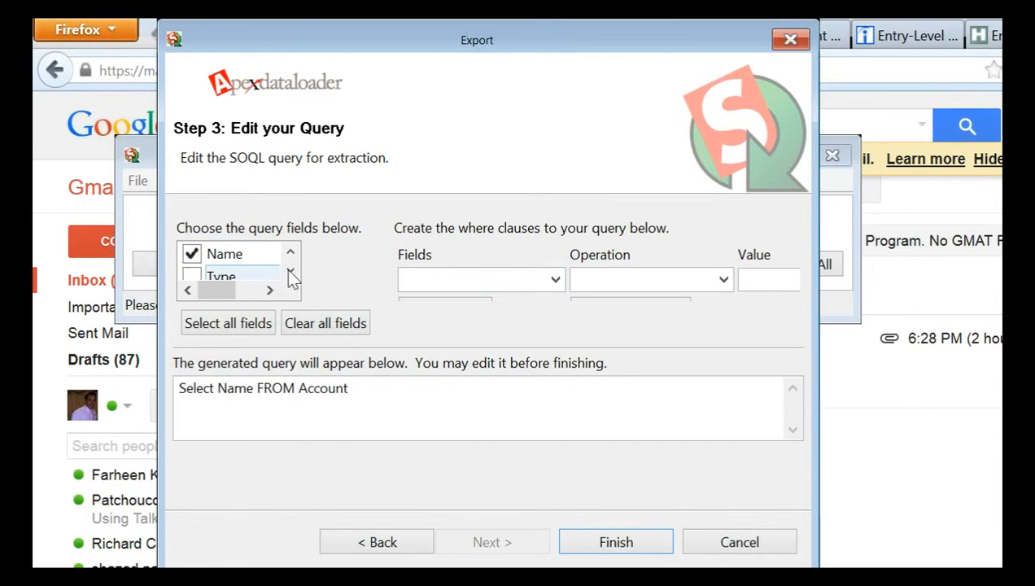
# Find the Industry field in the query field list and add it to the Account export query
pyautogui.click(290, 271)
pyautogui.click(290, 272)
pyautogui.click(291, 272)
pyautogui.click(291, 272)
pyautogui.click(291, 272)
pyautogui.click(291, 272)
pyautogui.click(291, 272)
pyautogui.click(290, 272)
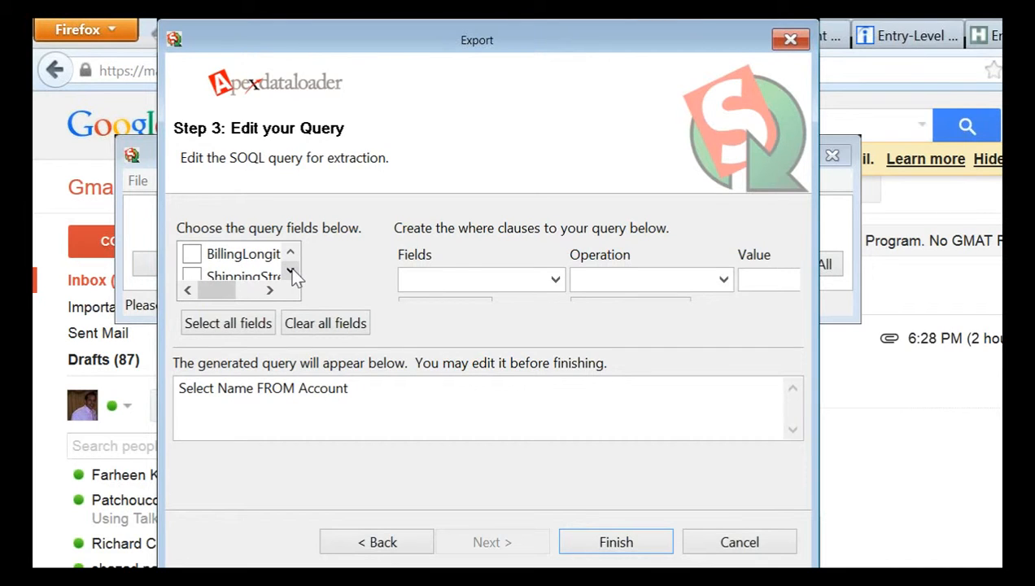
pyautogui.click(290, 271)
pyautogui.click(290, 272)
pyautogui.click(291, 272)
pyautogui.click(290, 272)
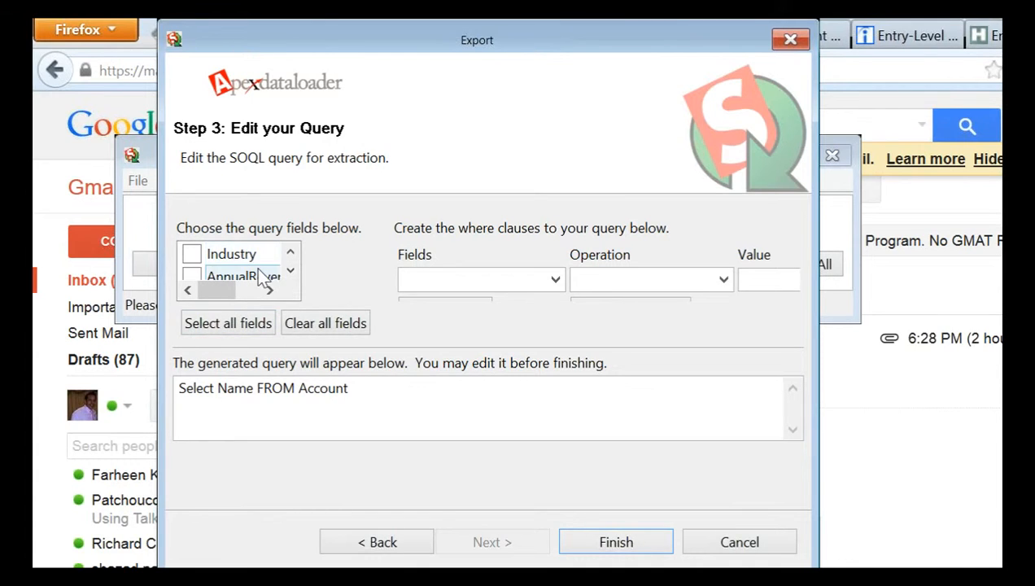
pyautogui.click(291, 272)
pyautogui.click(291, 271)
pyautogui.click(290, 272)
pyautogui.click(290, 272)
pyautogui.click(291, 254)
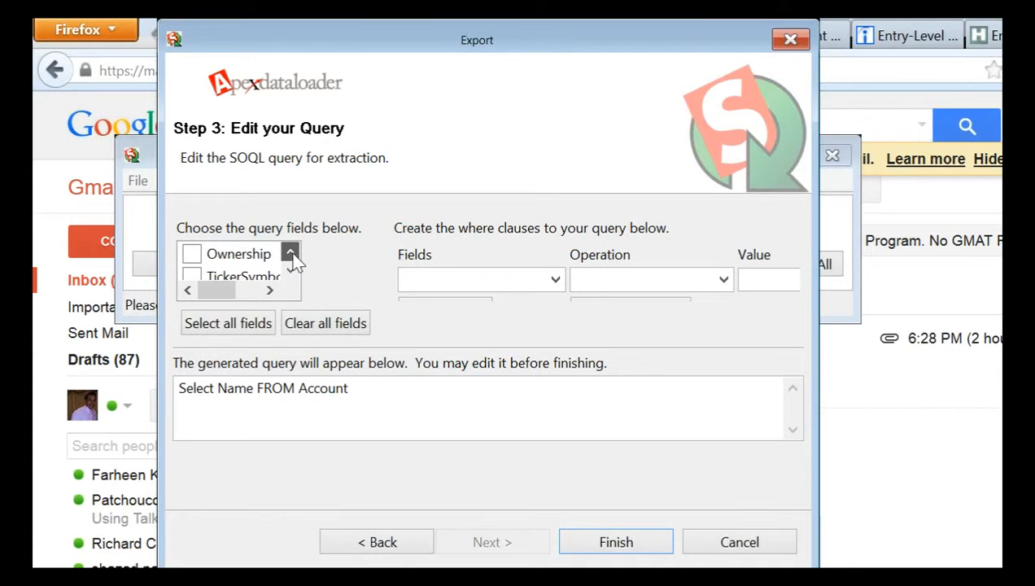
pyautogui.click(290, 254)
pyautogui.click(291, 254)
pyautogui.click(291, 254)
pyautogui.click(290, 253)
pyautogui.click(290, 254)
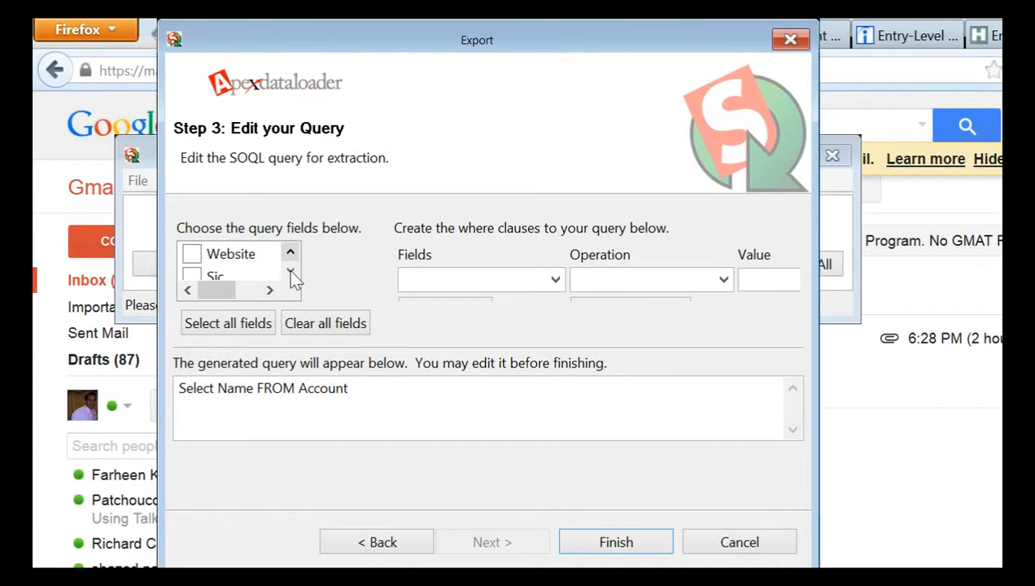
pyautogui.click(291, 272)
pyautogui.click(291, 272)
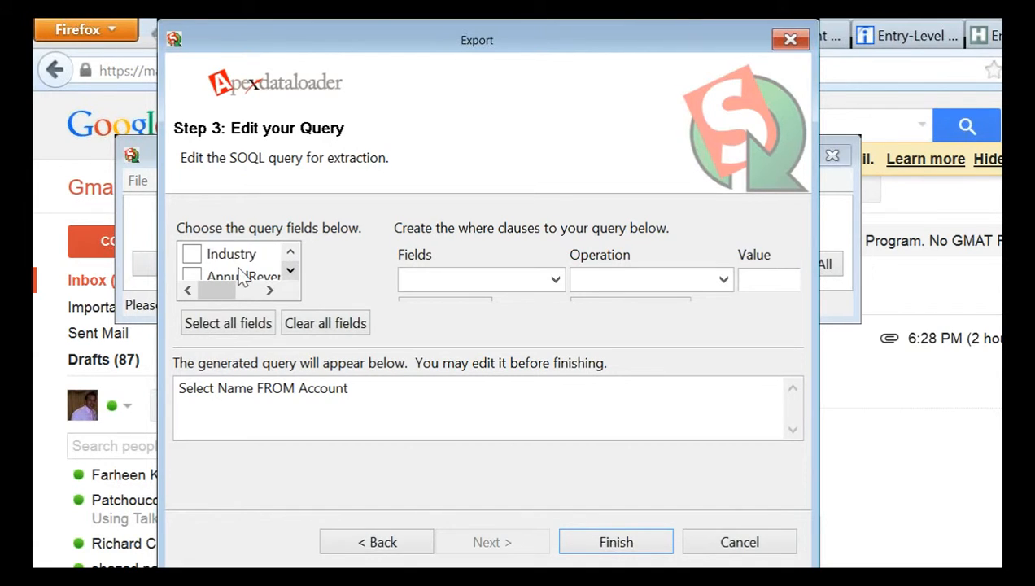
pyautogui.click(192, 256)
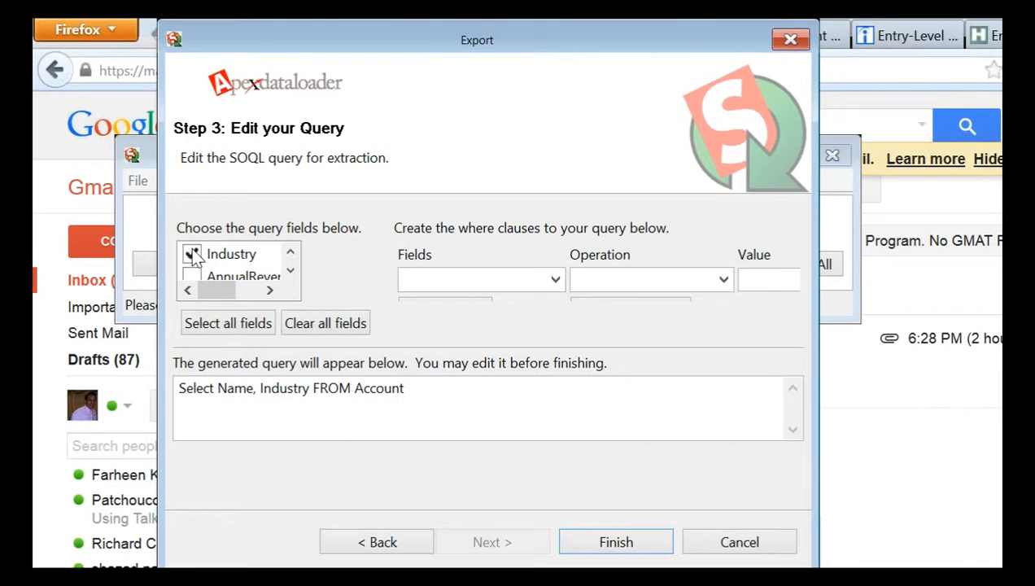
# Run the Account extraction and dismiss the completion dialog
pyautogui.click(618, 539)
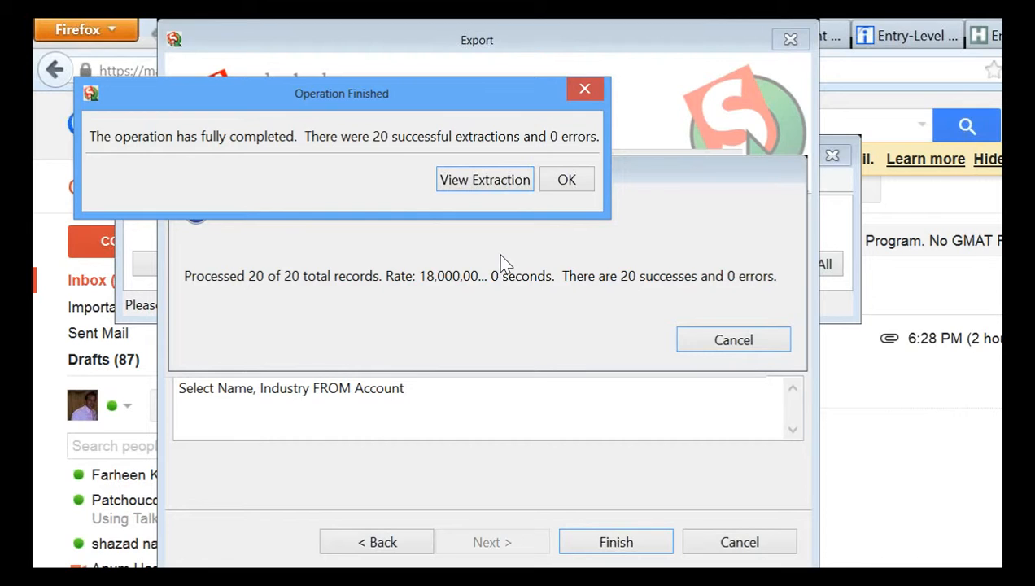
pyautogui.click(570, 179)
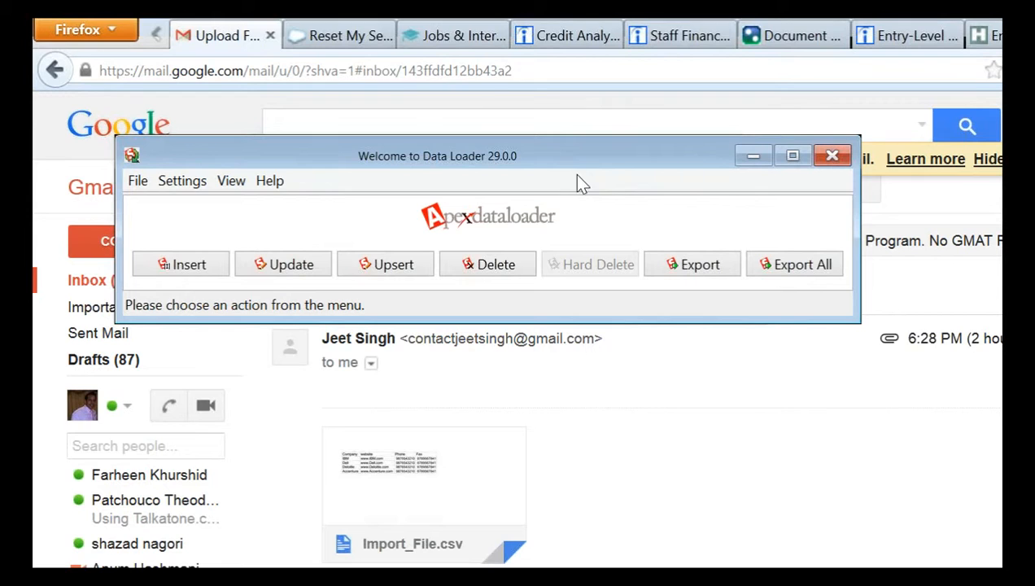
# Start another export and review the save location choices for the target file and the available Salesforce objects
pyautogui.click(697, 271)
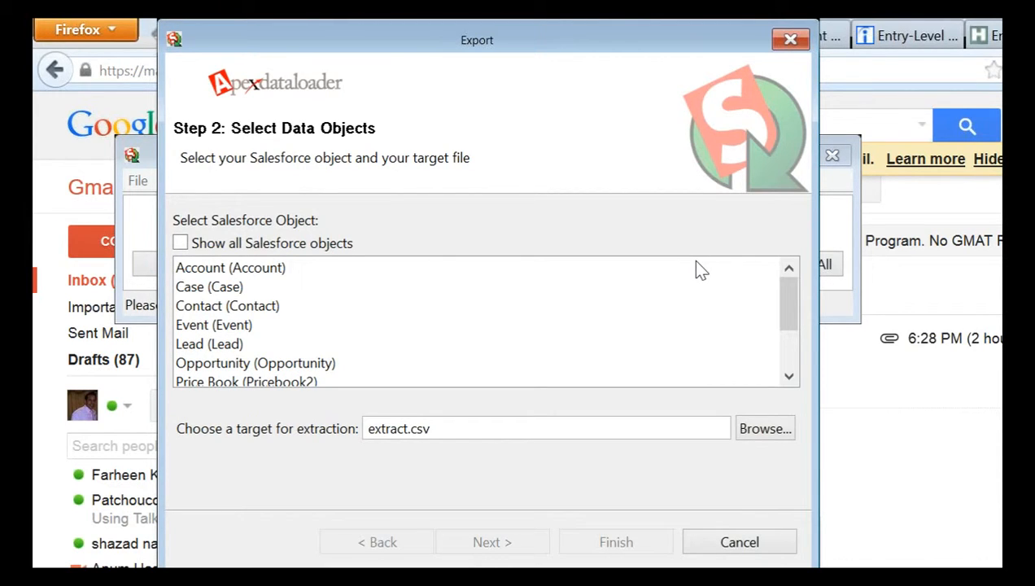
pyautogui.click(765, 428)
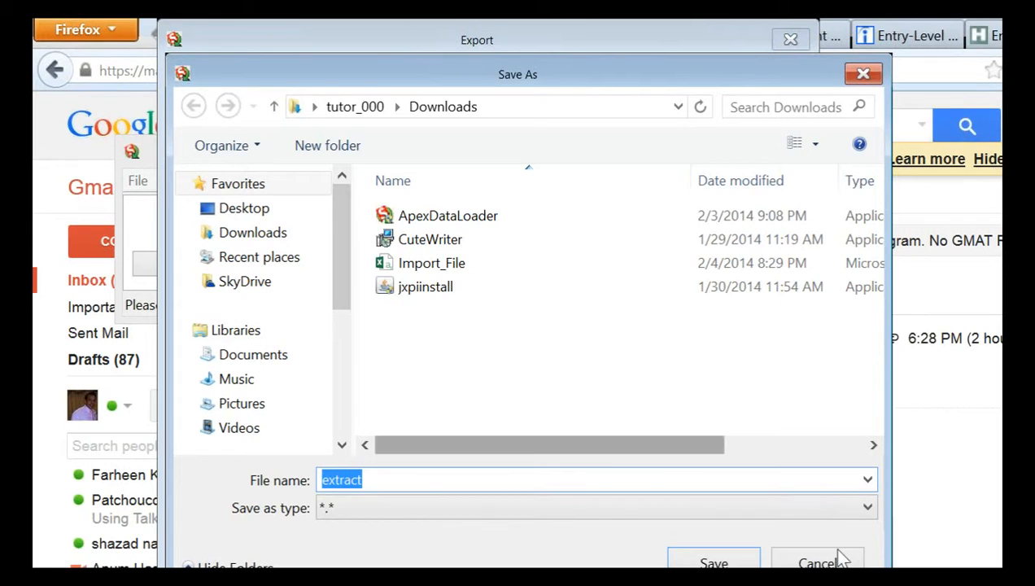
pyautogui.click(798, 563)
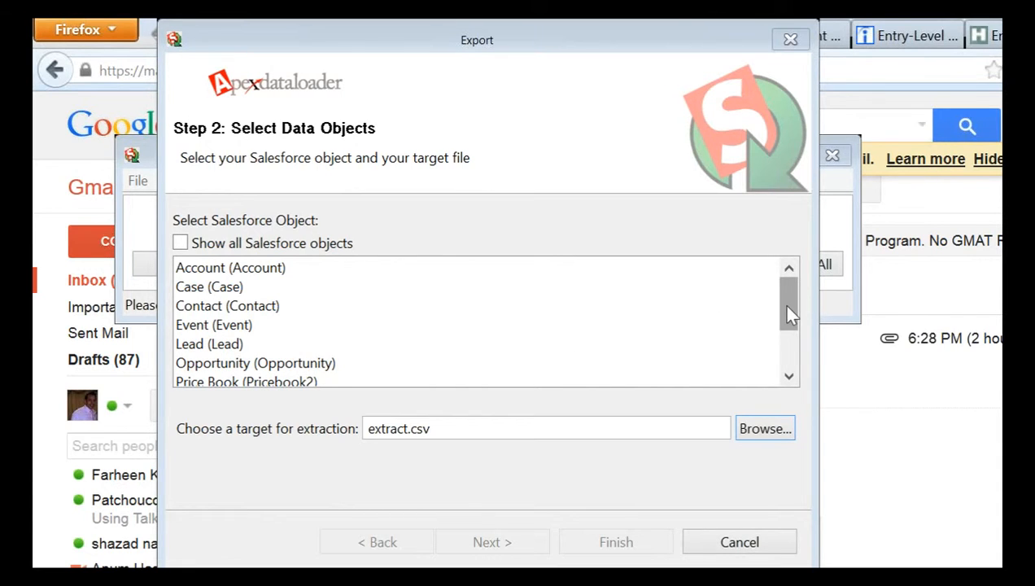
pyautogui.moveTo(792, 324); pyautogui.dragTo(784, 270)
pyautogui.moveTo(789, 312); pyautogui.dragTo(790, 358)
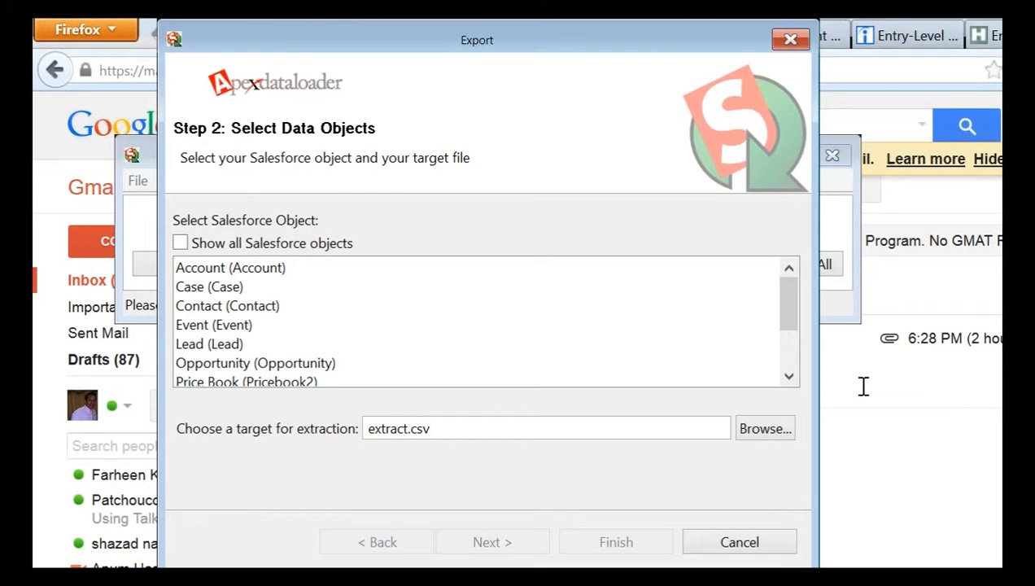